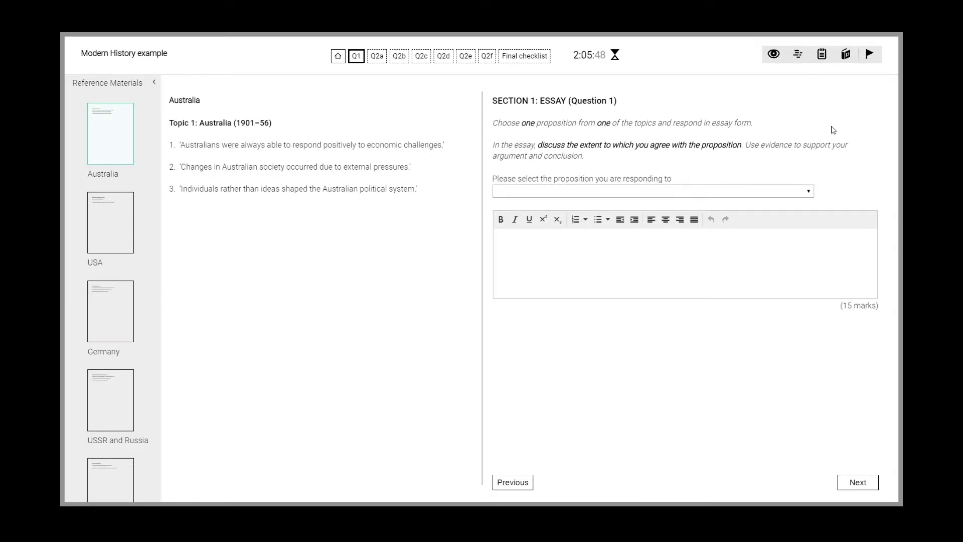
Using the Highlight / Notes tools, mark 'Choose one' yellow and 'In the essay' blue.
click(797, 56)
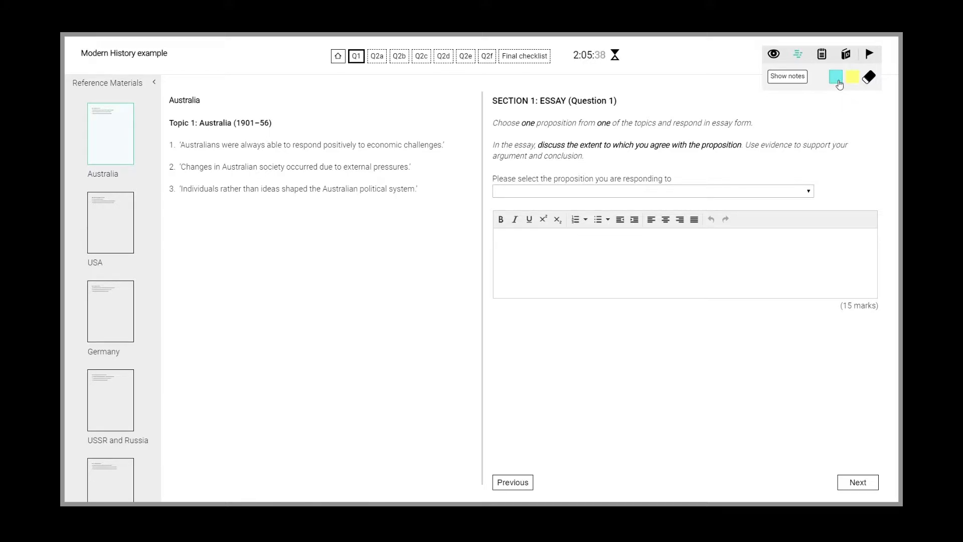
click(853, 81)
drag(493, 123, 534, 123)
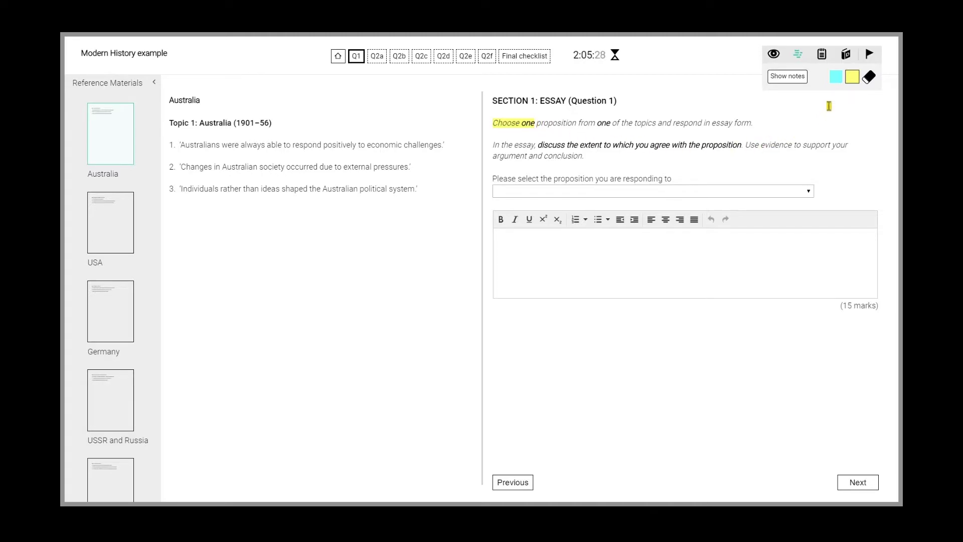
click(835, 79)
drag(493, 145, 535, 145)
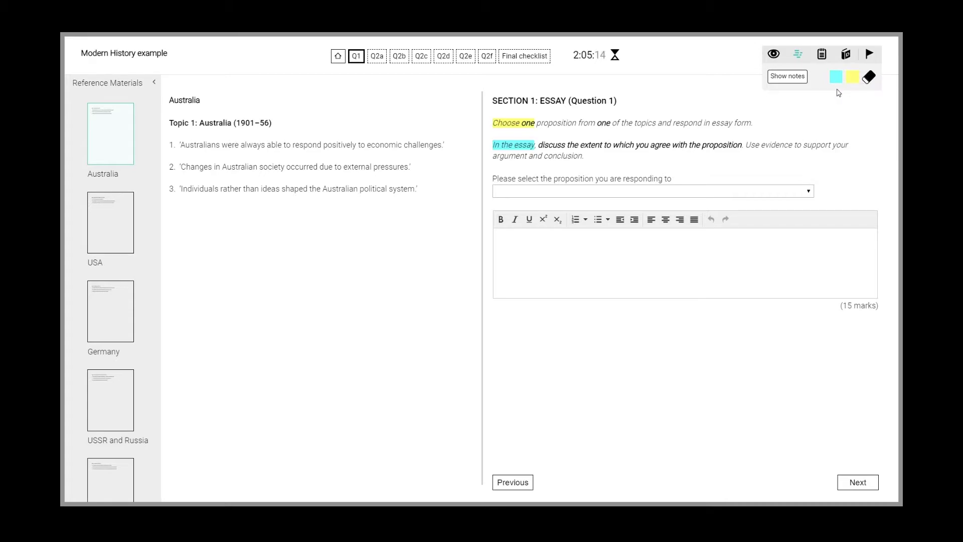
Attach a sticky note titled 'Notes' to the yellow highlight and 'Notes 2' to the blue one.
mouse_move(513, 122)
click(526, 107)
text(Notes1)
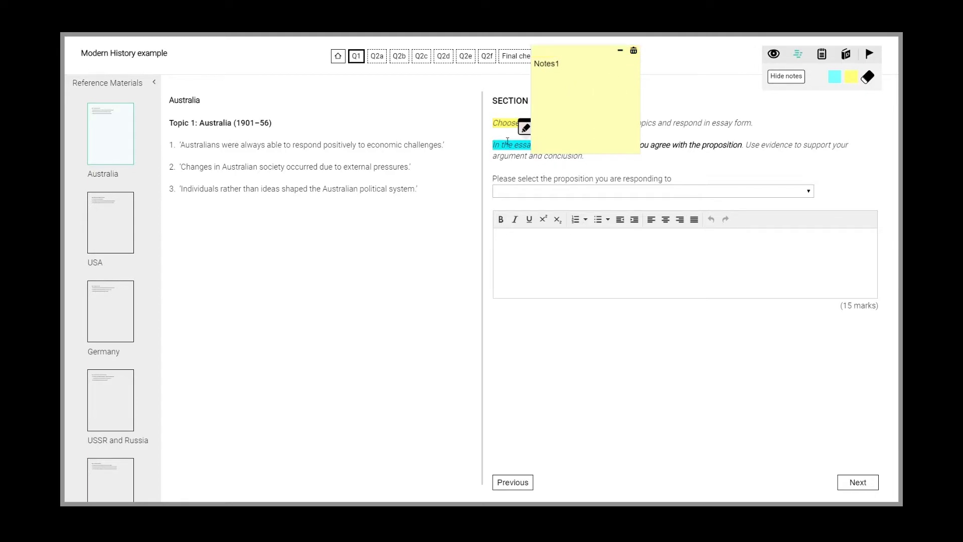
click(525, 131)
click(560, 83)
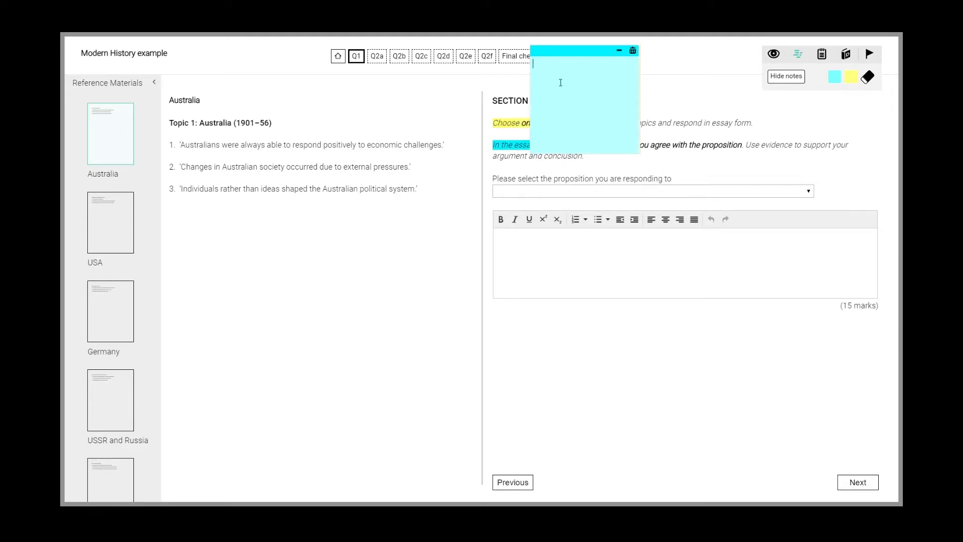
text(Notes 2)
Copy 'and respond' from the question into the Notes 2 note and minimise it.
drag(658, 122, 703, 123)
key(ctrl+c)
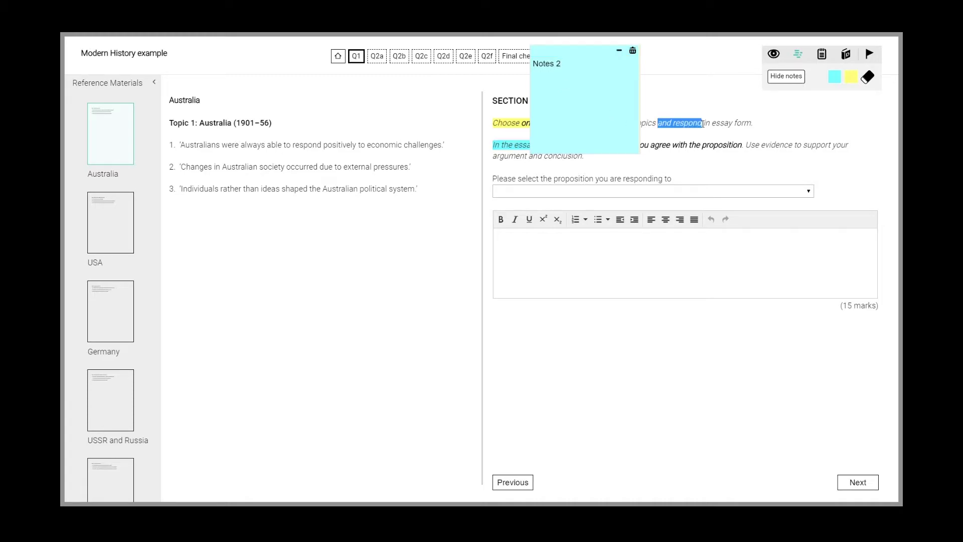
click(579, 108)
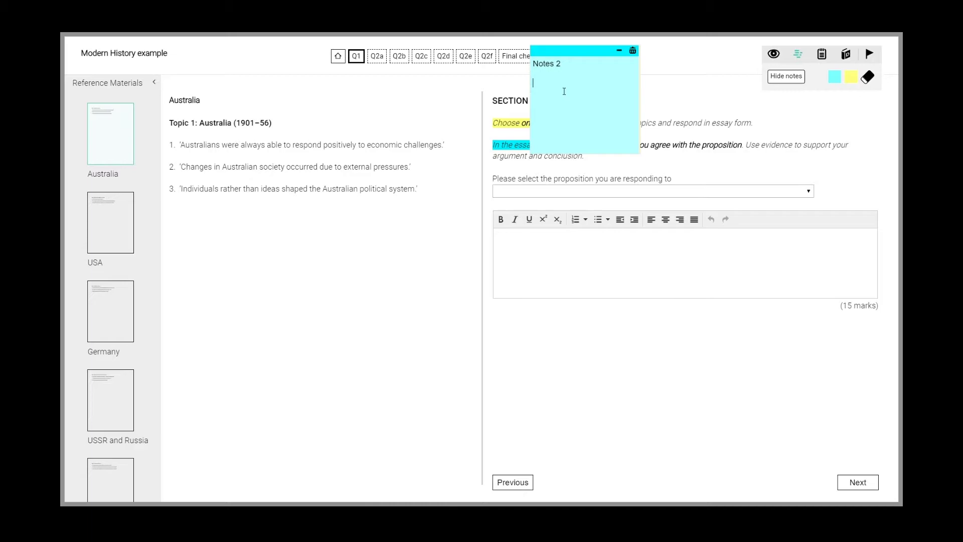
key(ctrl+v)
click(654, 153)
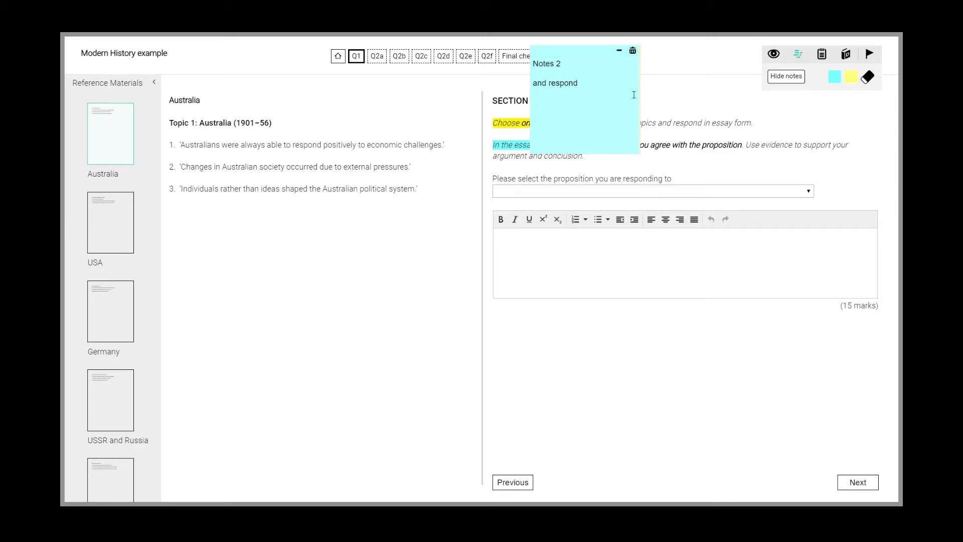
click(619, 51)
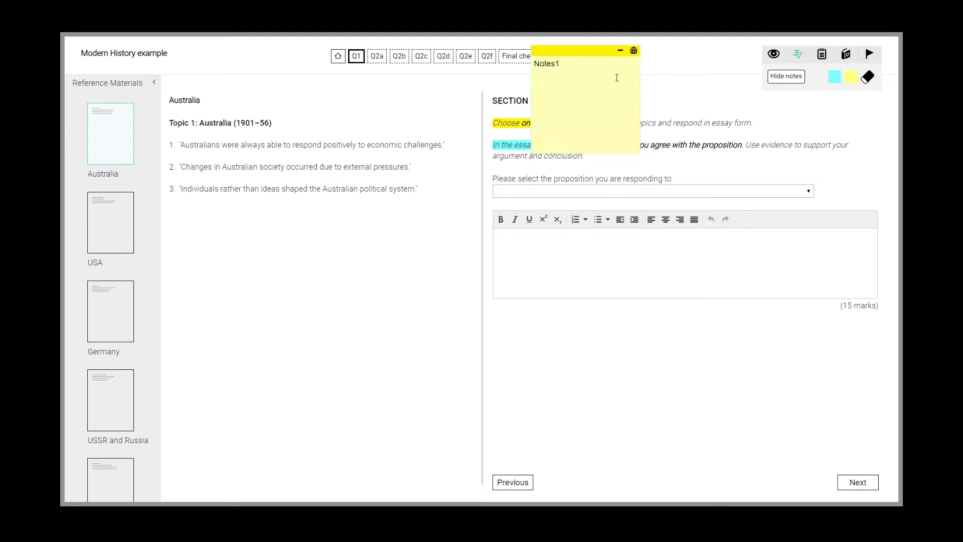
Minimise Notes1, redisplay the notes, drag Notes 2 below Notes1, then hide both notes.
click(619, 51)
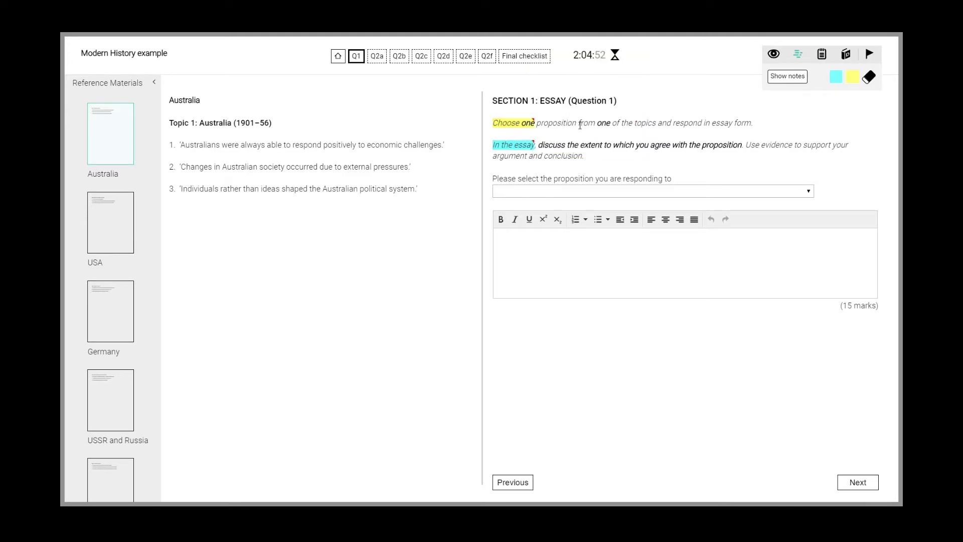
click(786, 83)
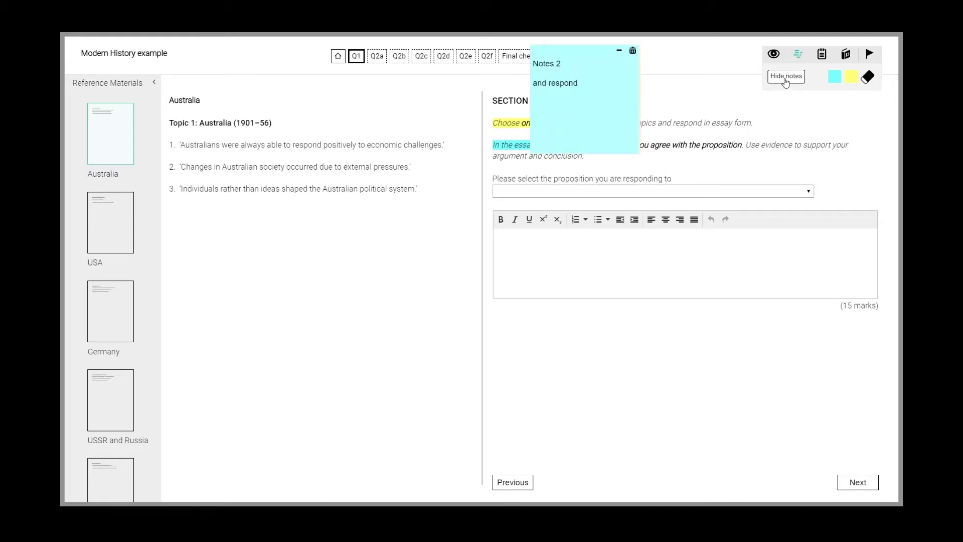
click(786, 82)
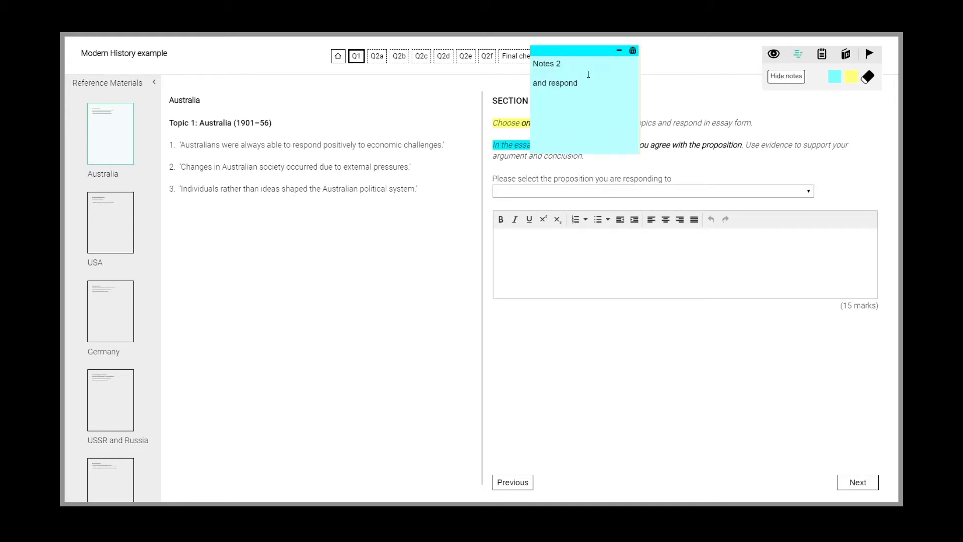
drag(586, 52, 588, 172)
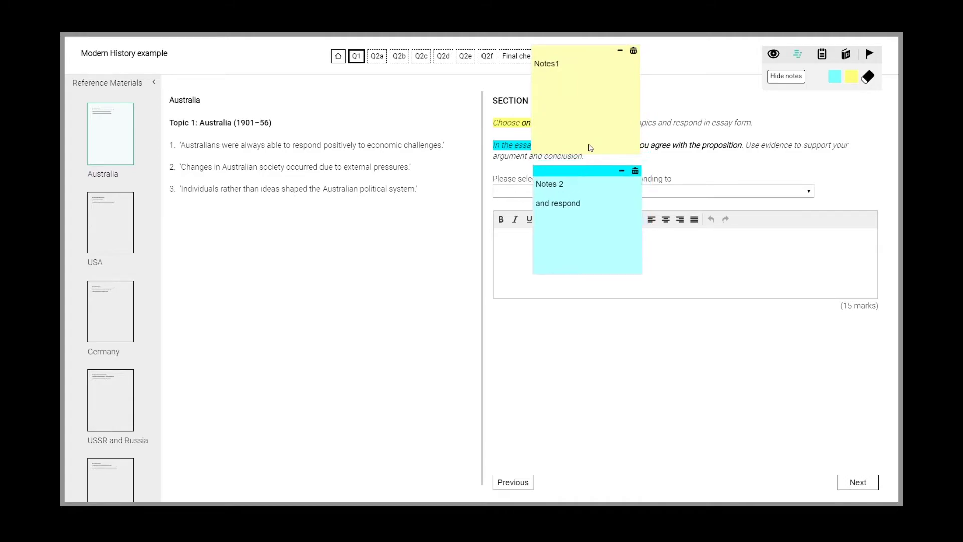
click(786, 76)
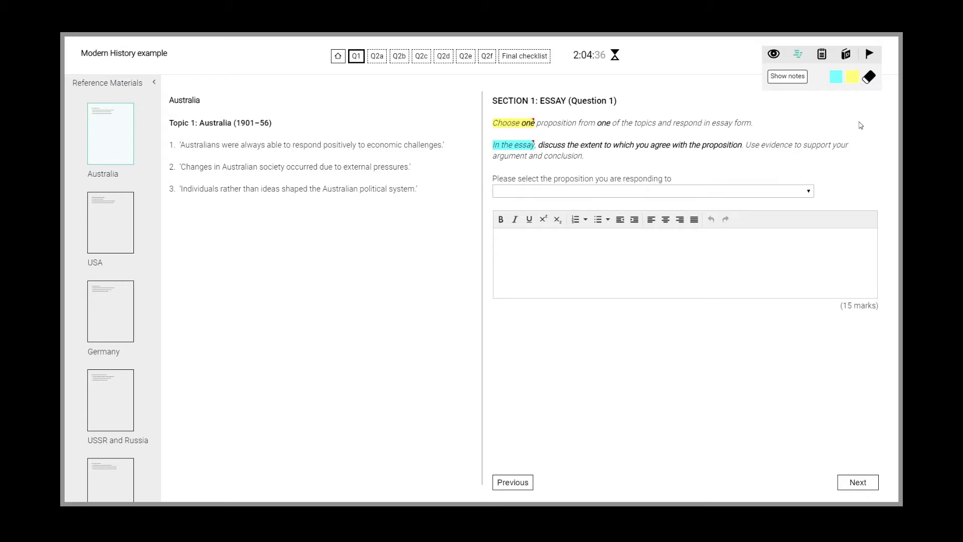
With the highlight eraser, clear the blue 'In the essay' and yellow 'Choose one' highlights.
click(869, 79)
click(524, 149)
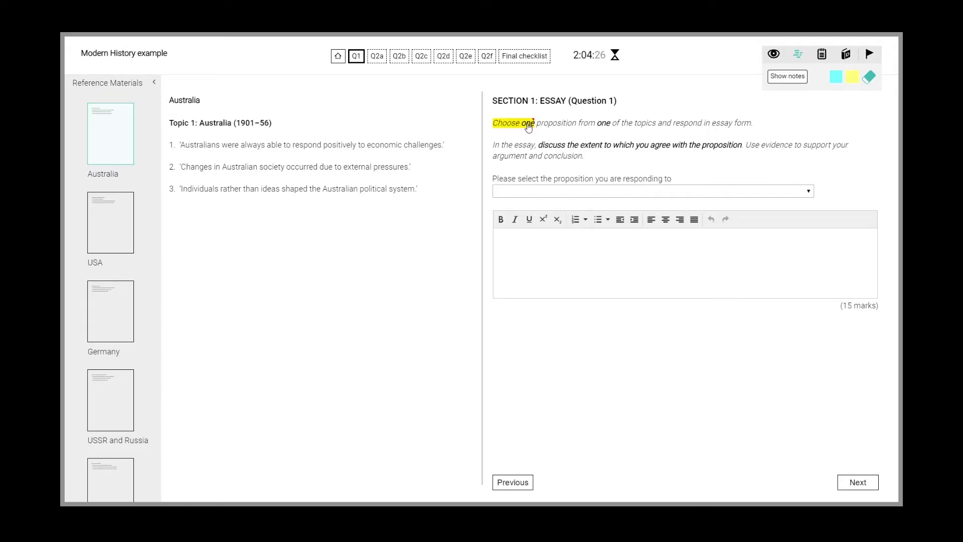
click(529, 124)
click(870, 78)
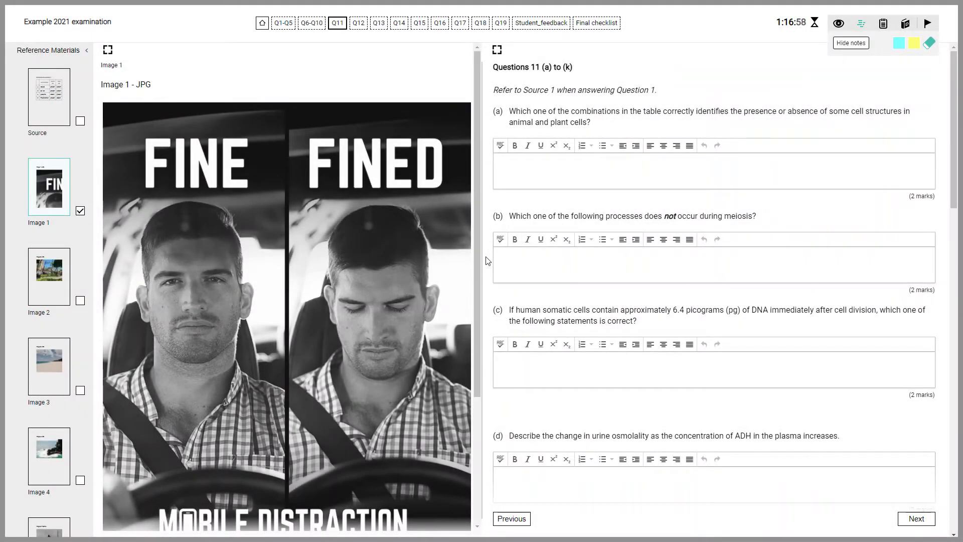
Mark the entire FINE / FINED image in blue and give it a note reading 'whole image'.
click(898, 46)
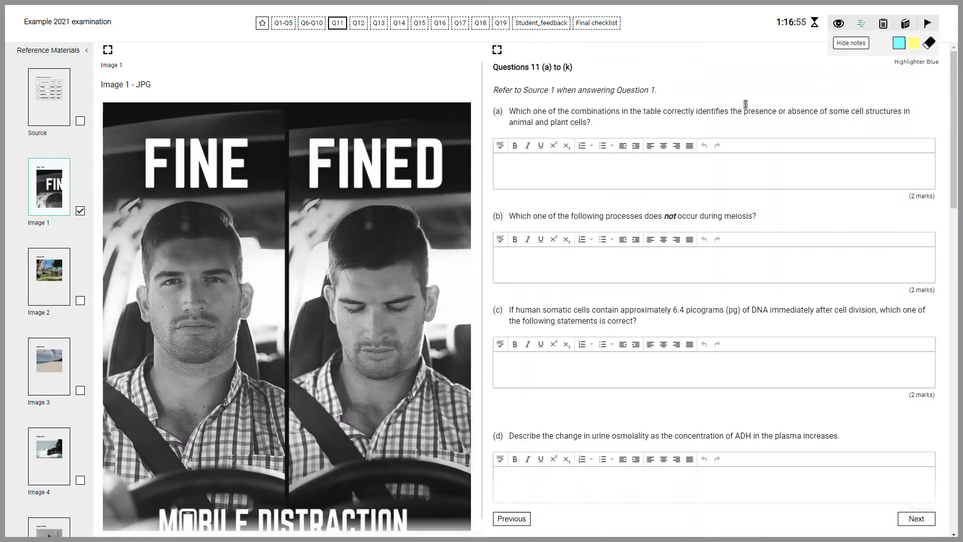
click(411, 228)
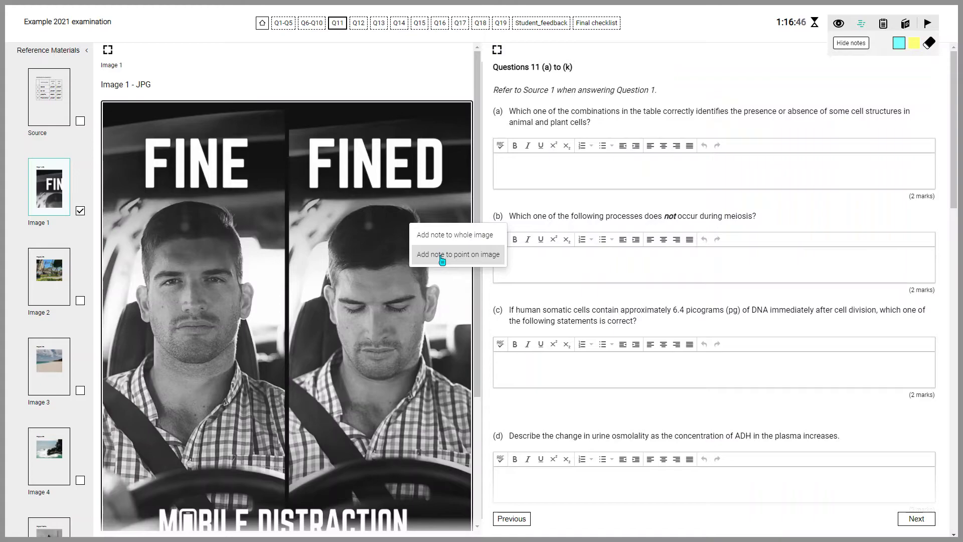
click(443, 236)
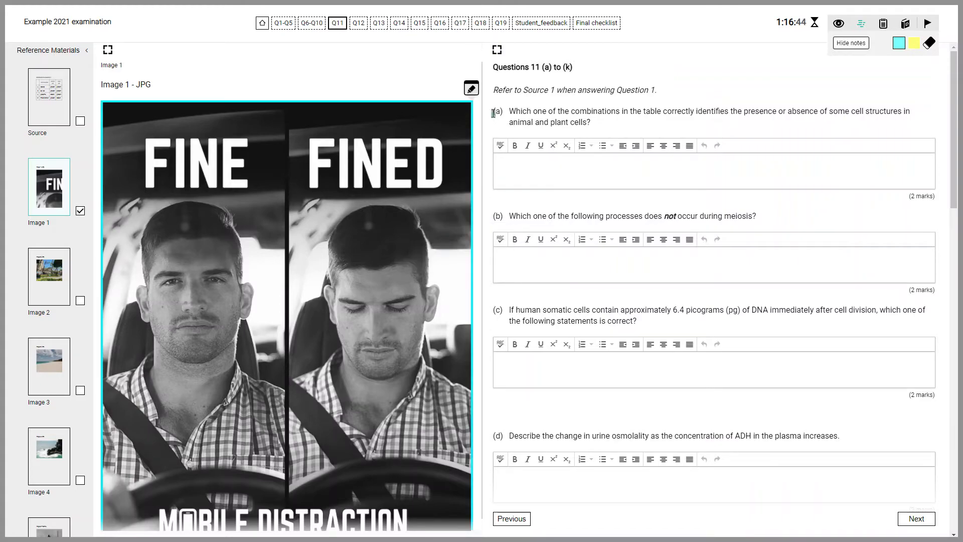
click(470, 89)
text(w)
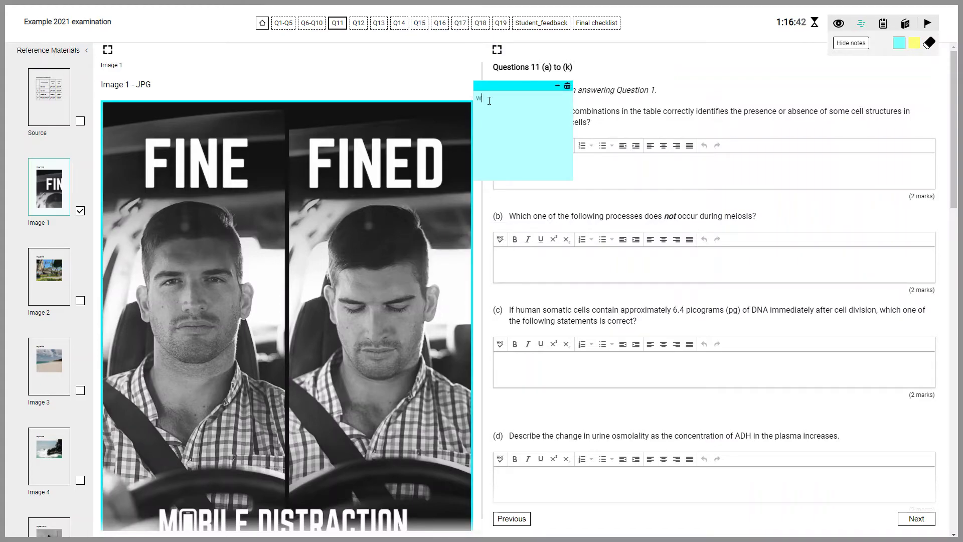
text(hole image)
Pin a blue point on the right-hand driver's head with a 'point note' sticky note.
click(360, 246)
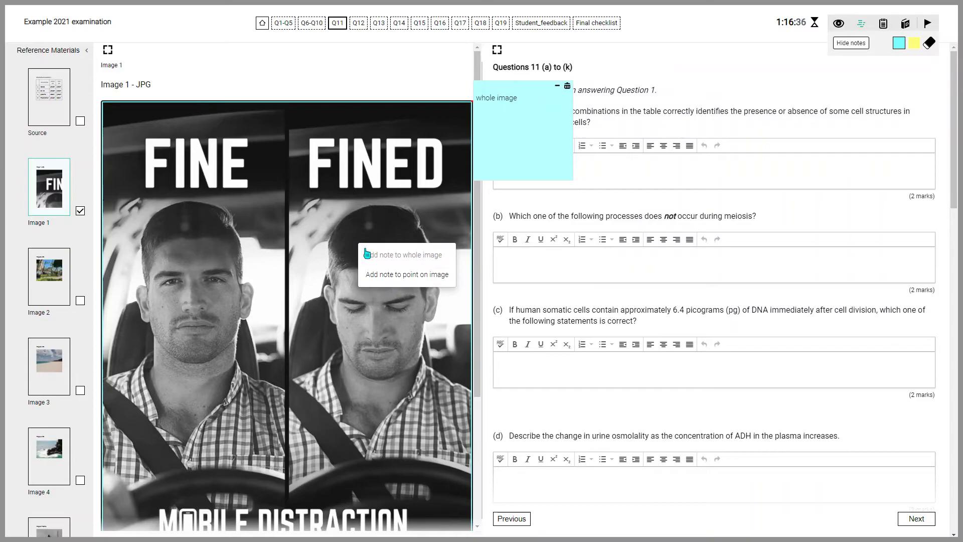
click(391, 274)
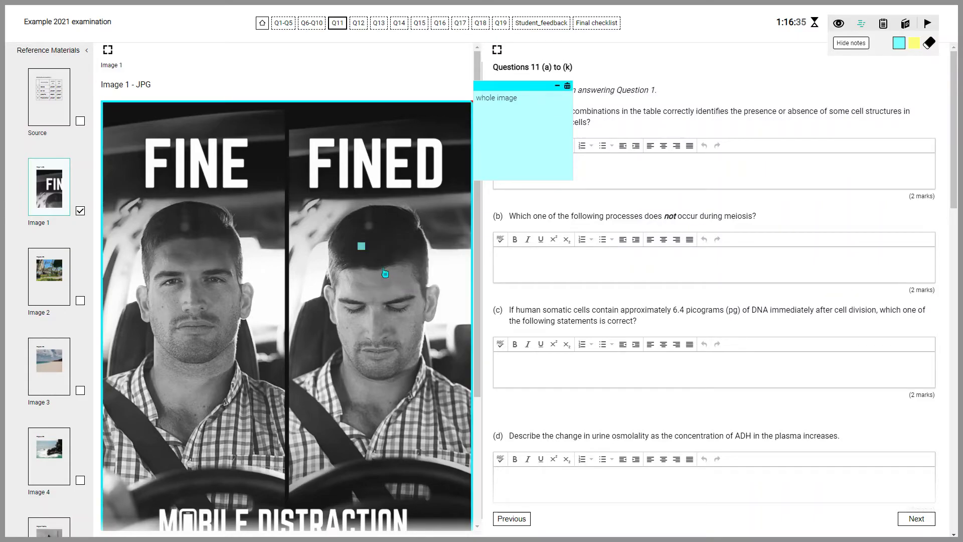
click(361, 246)
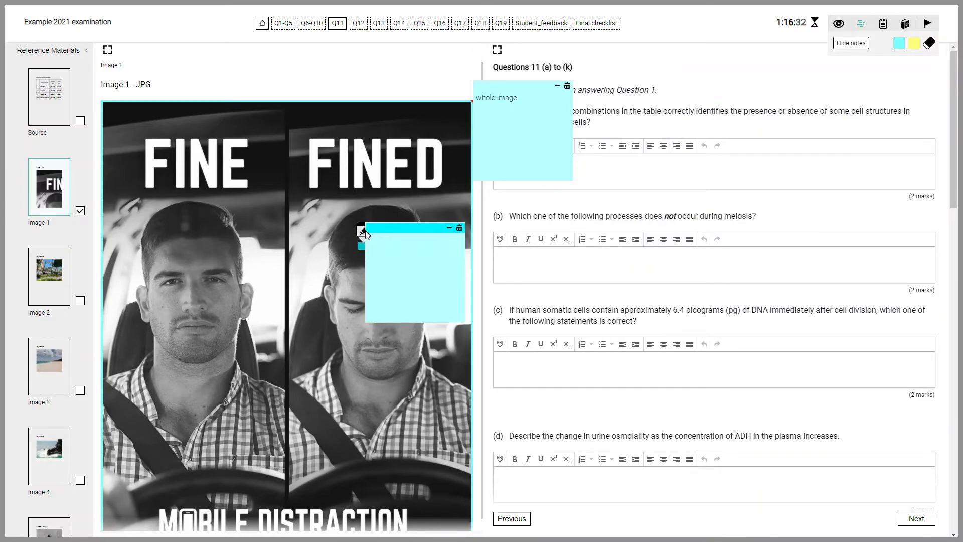
text(int)
text( note)
Place further blue point markers beside the driver's head and lower on his face.
click(324, 227)
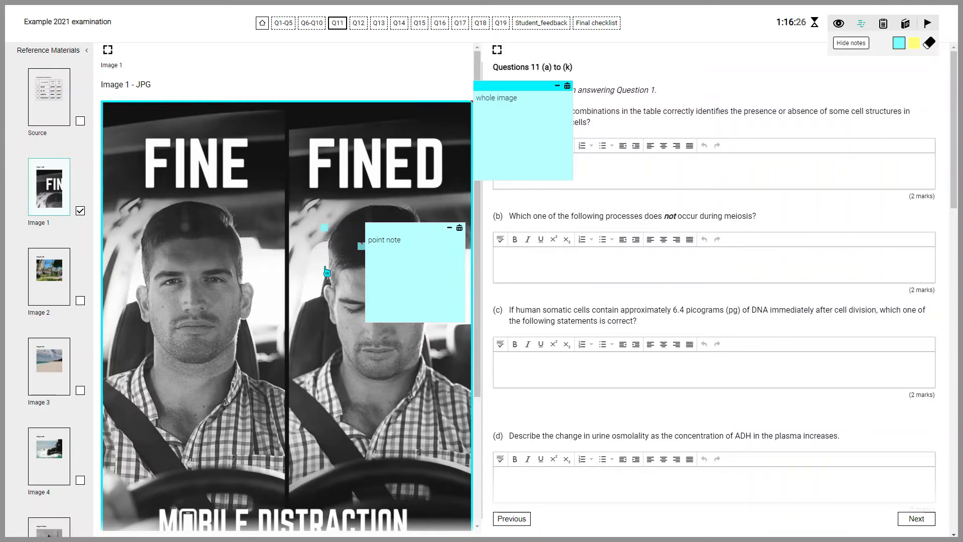
click(336, 365)
click(357, 402)
click(449, 227)
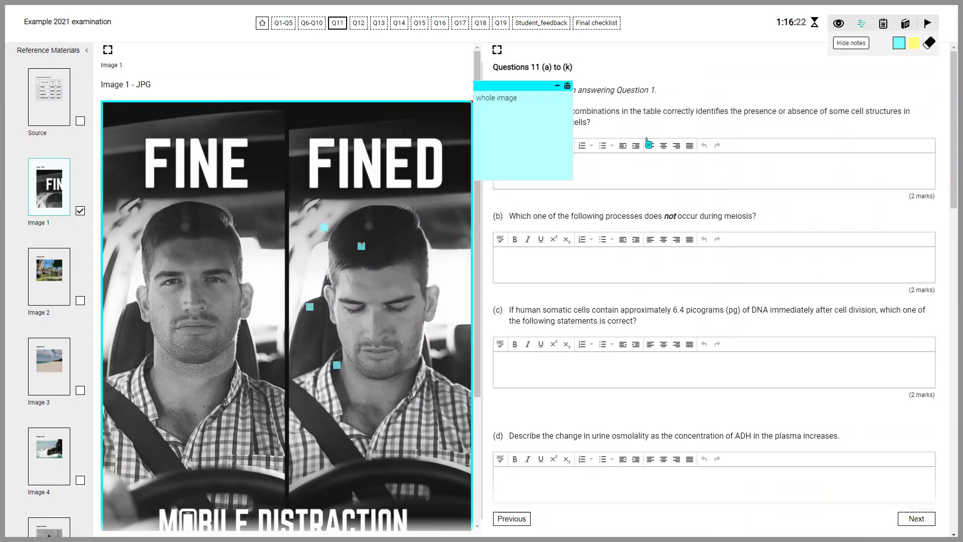
Add a yellow point on the driver's face, then erase it and the blue cheek point.
click(357, 319)
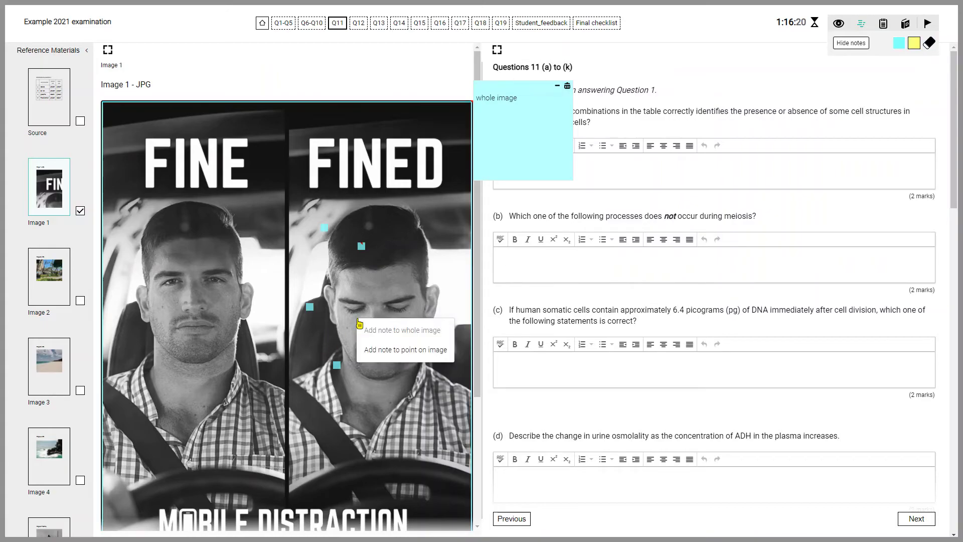
click(388, 350)
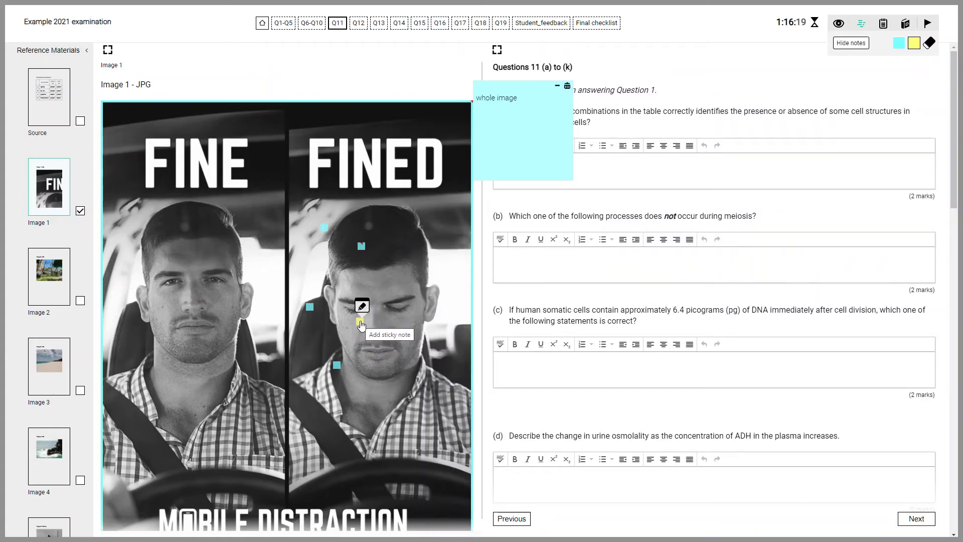
click(928, 43)
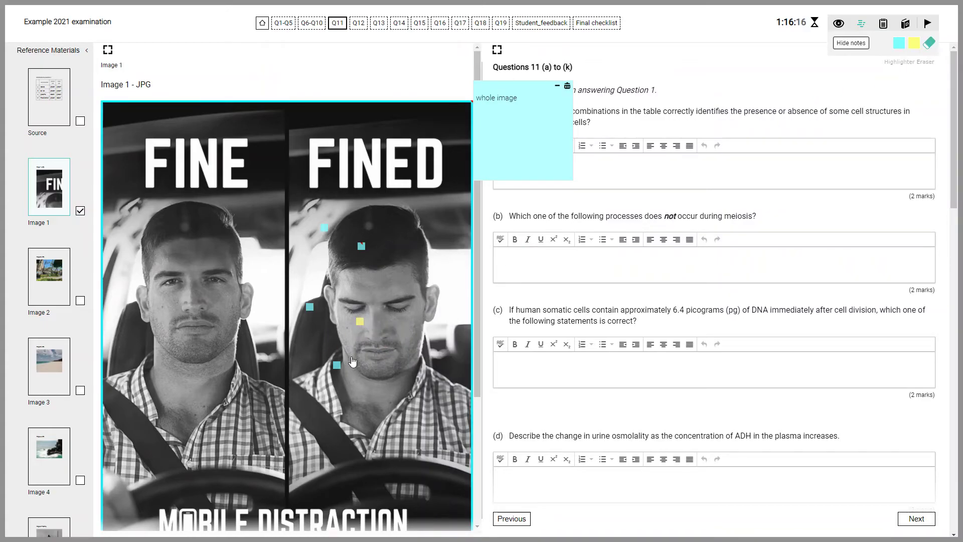
click(360, 322)
click(309, 306)
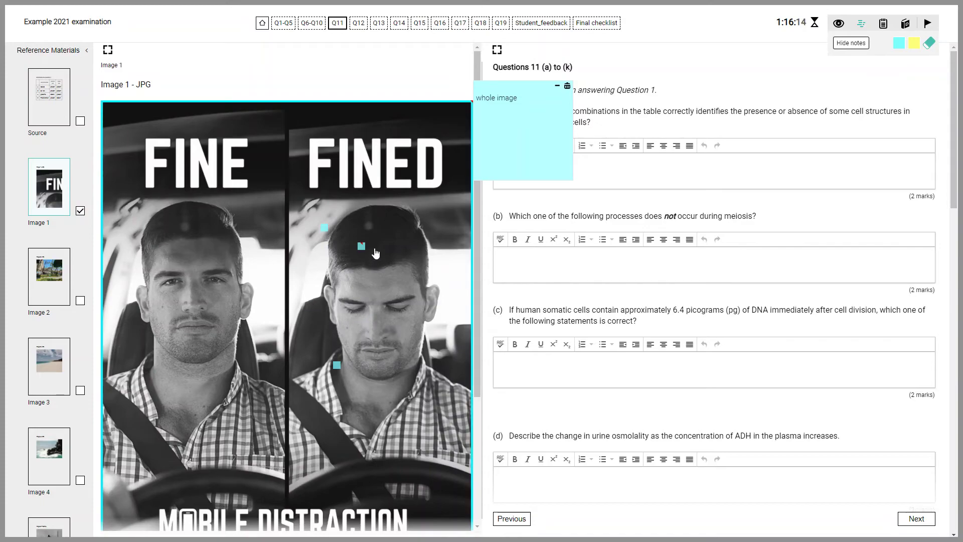